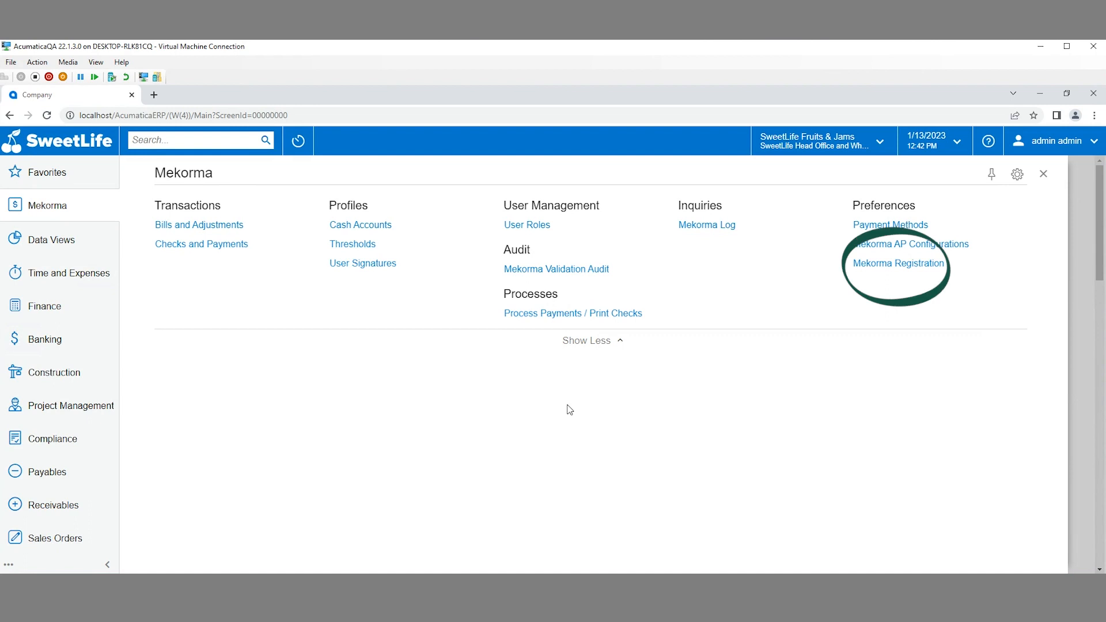
Refresh the registered TIN Matching Service and OFAC Validation products on Mekorma Registration
click(875, 265)
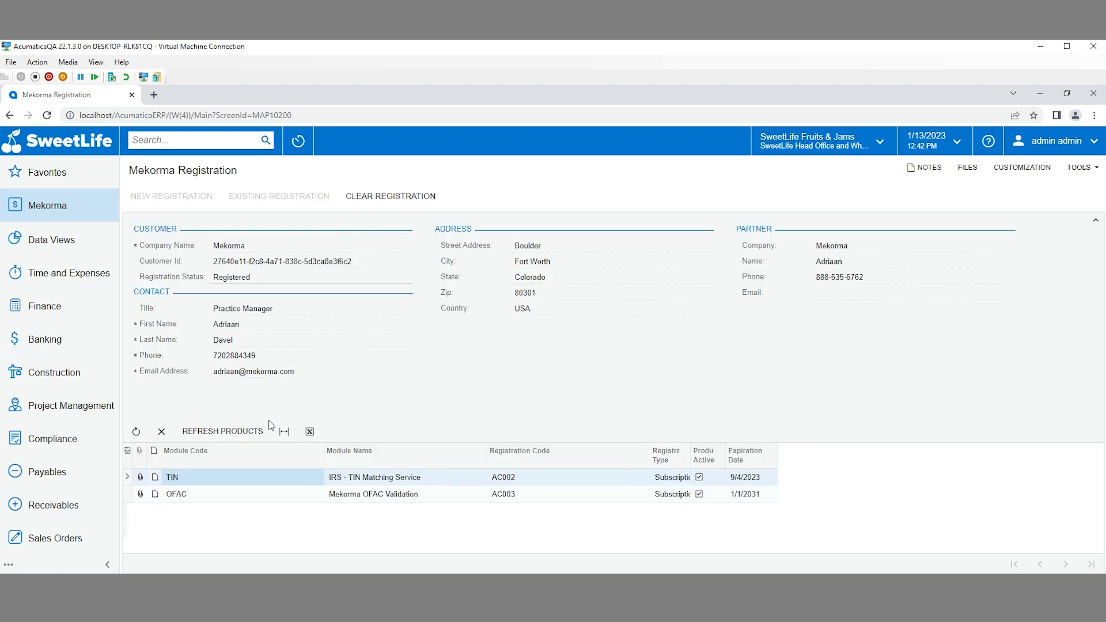
click(237, 430)
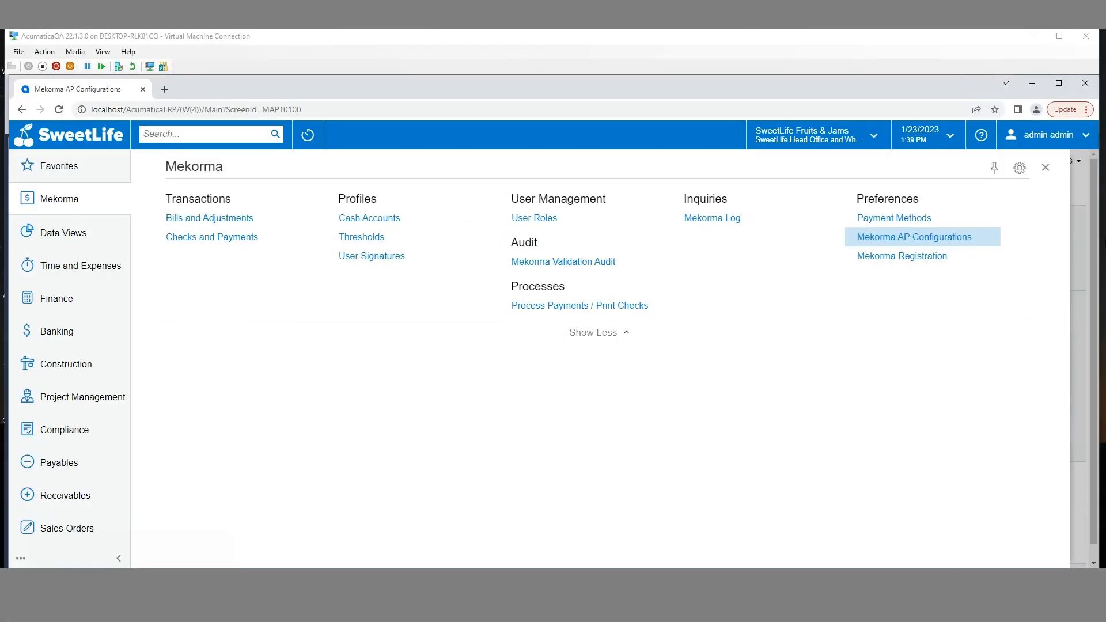
In Mekorma AP Configurations, leave log verbosity at Normal and log level at Error
click(928, 236)
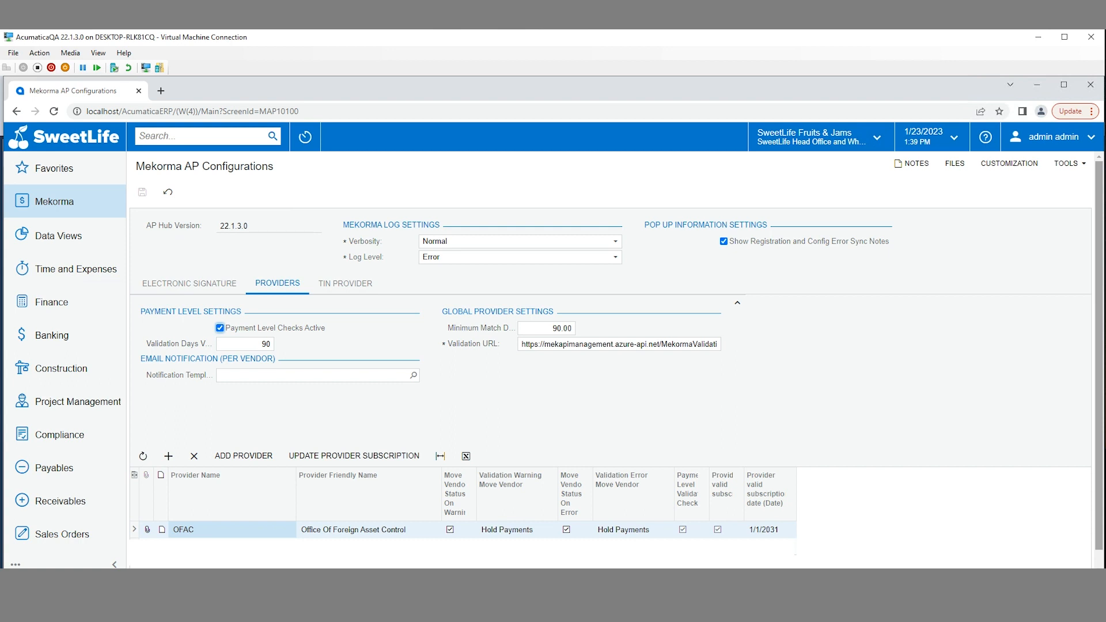
click(606, 244)
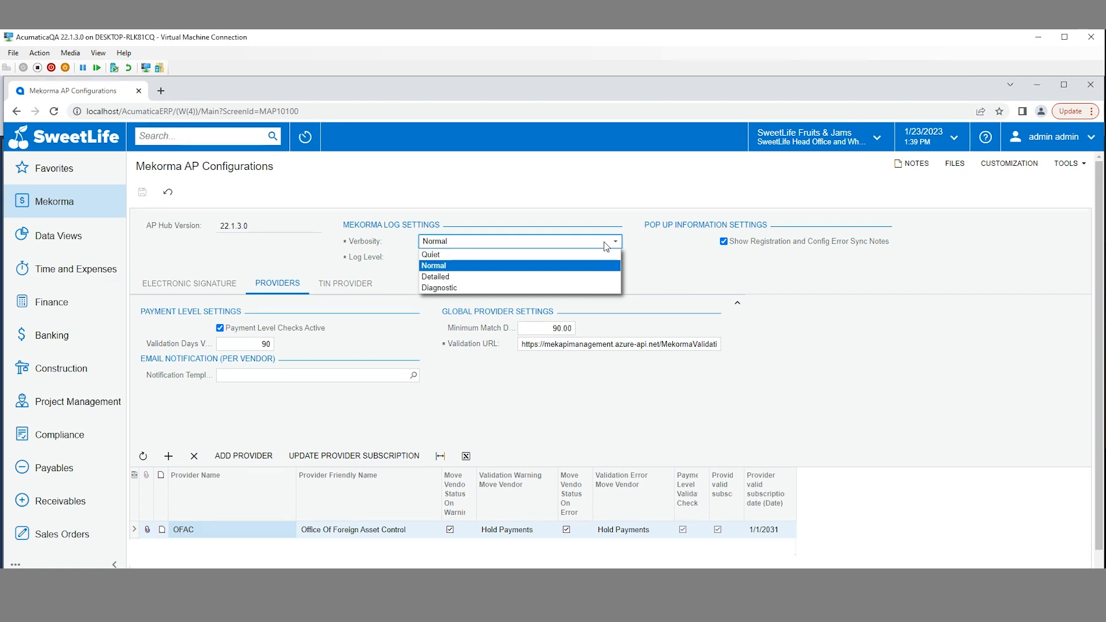
click(604, 241)
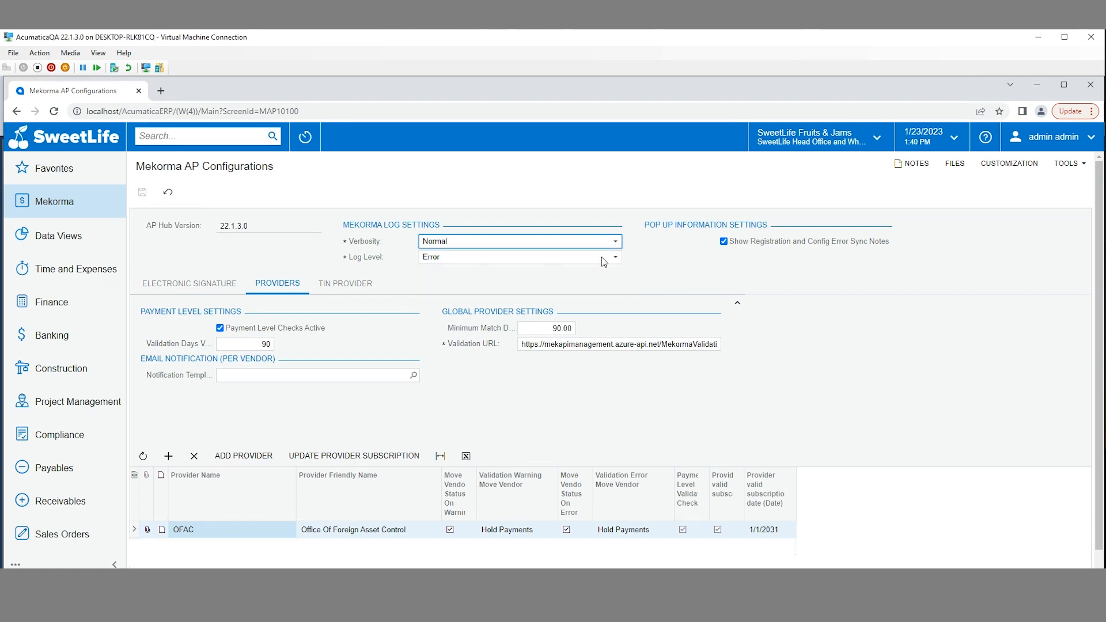
click(605, 257)
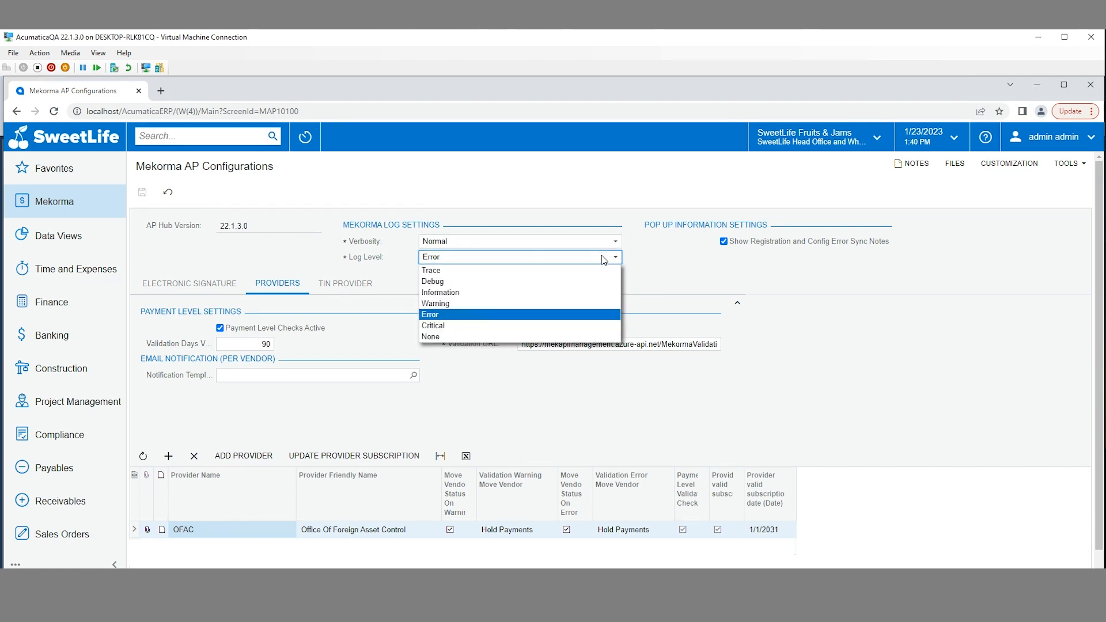
click(665, 273)
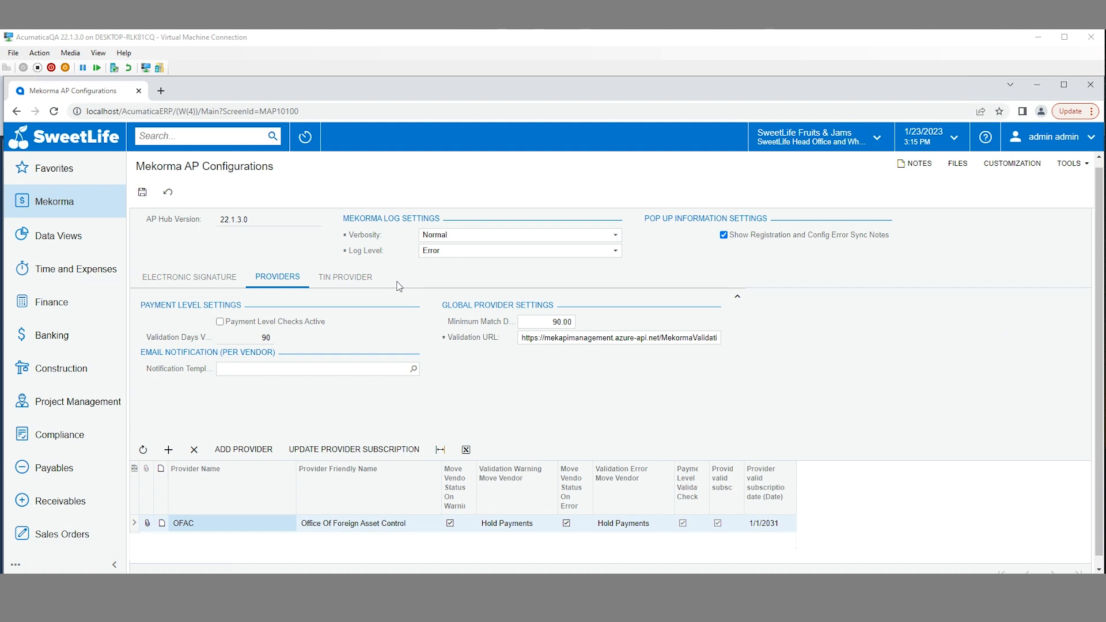
Enable Payment Level Checks Active for validation providers, keeping validation days at 90
click(353, 279)
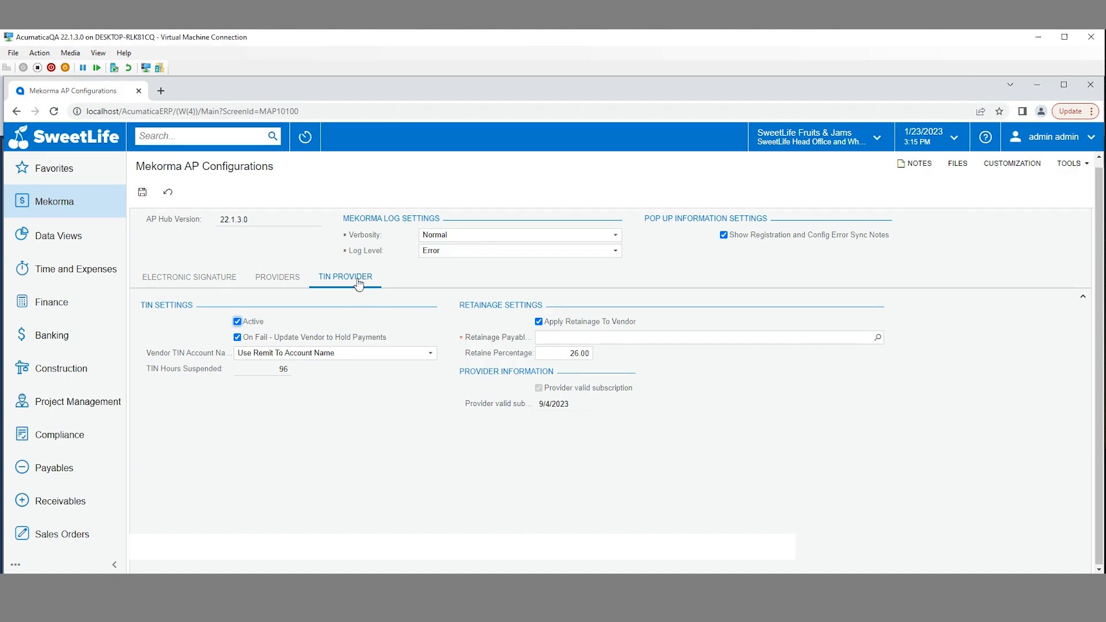
click(278, 278)
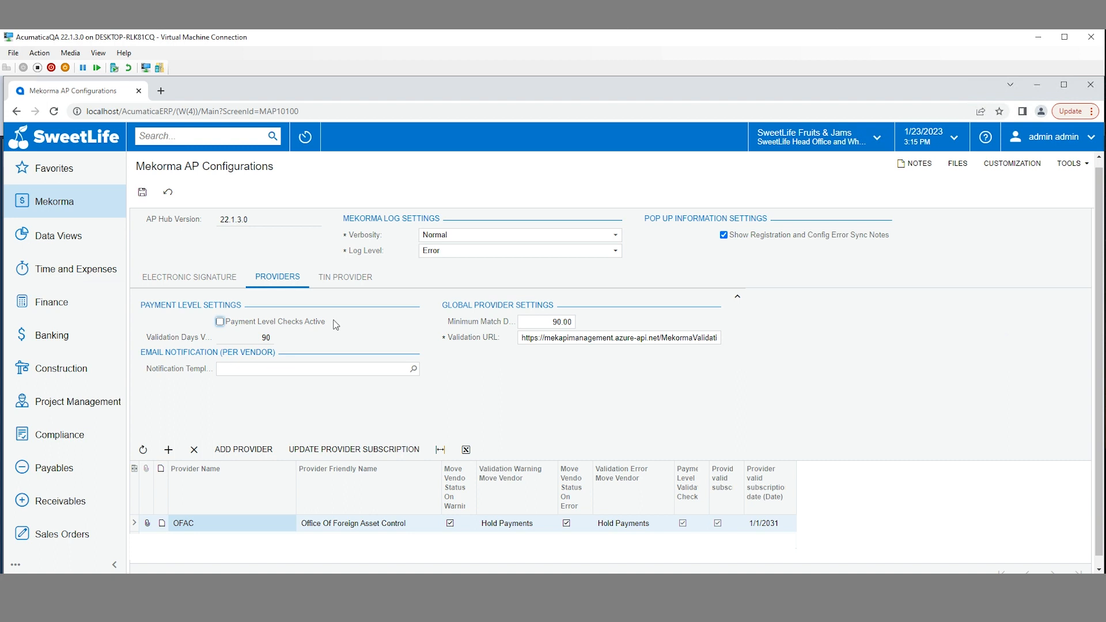
click(220, 322)
key(Tab)
click(308, 342)
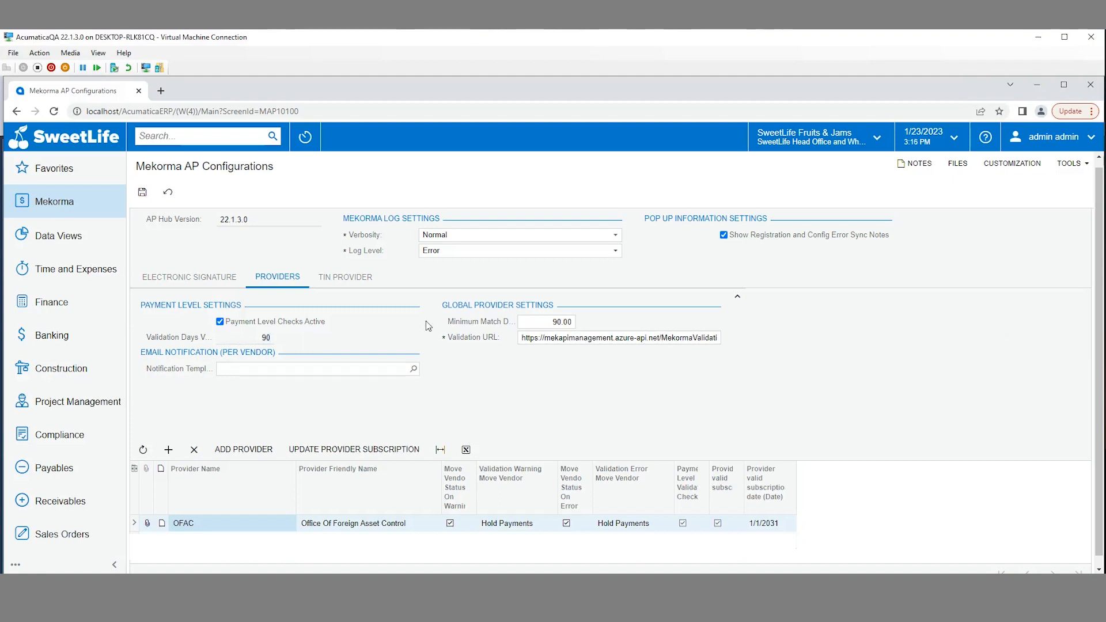
click(544, 323)
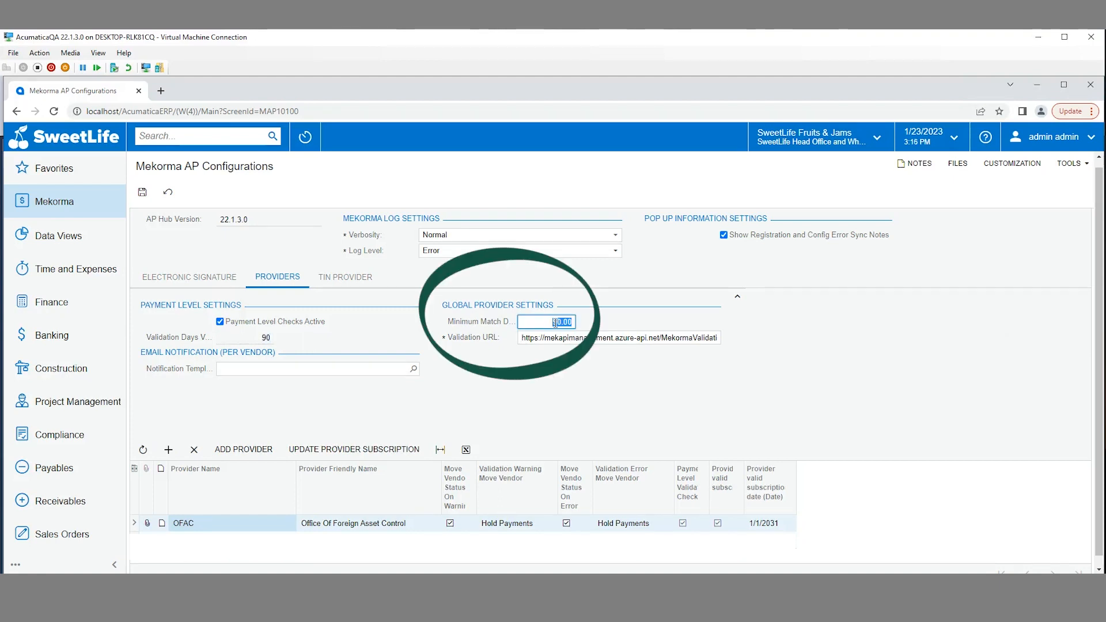
click(586, 326)
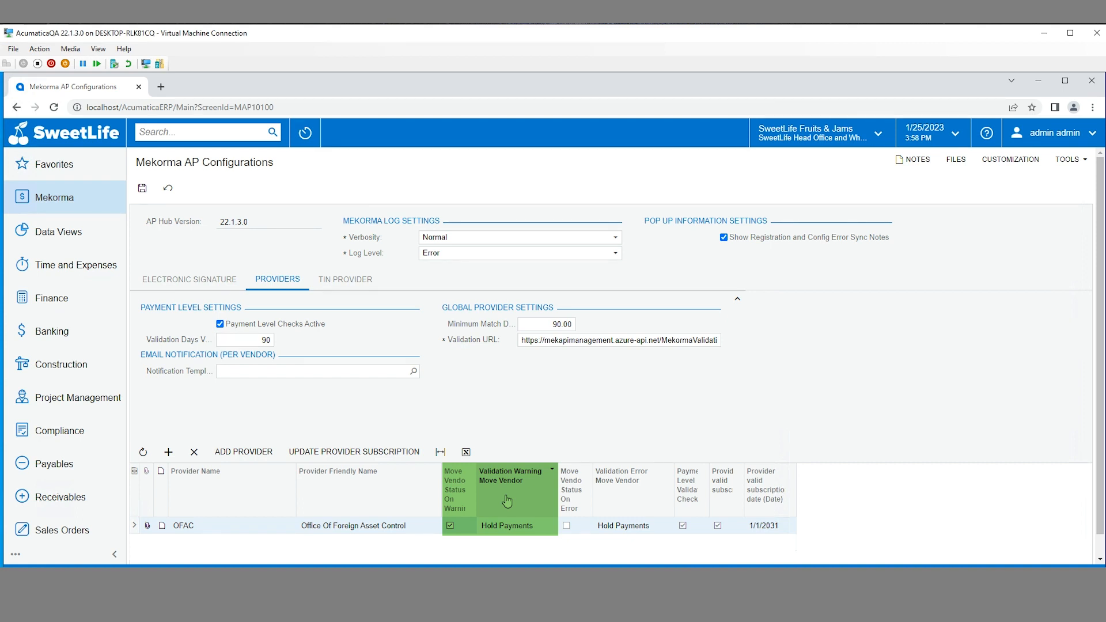
For OFAC, clear Move Vendor Status On Warning and tick Move Vendor Status On Error
click(450, 525)
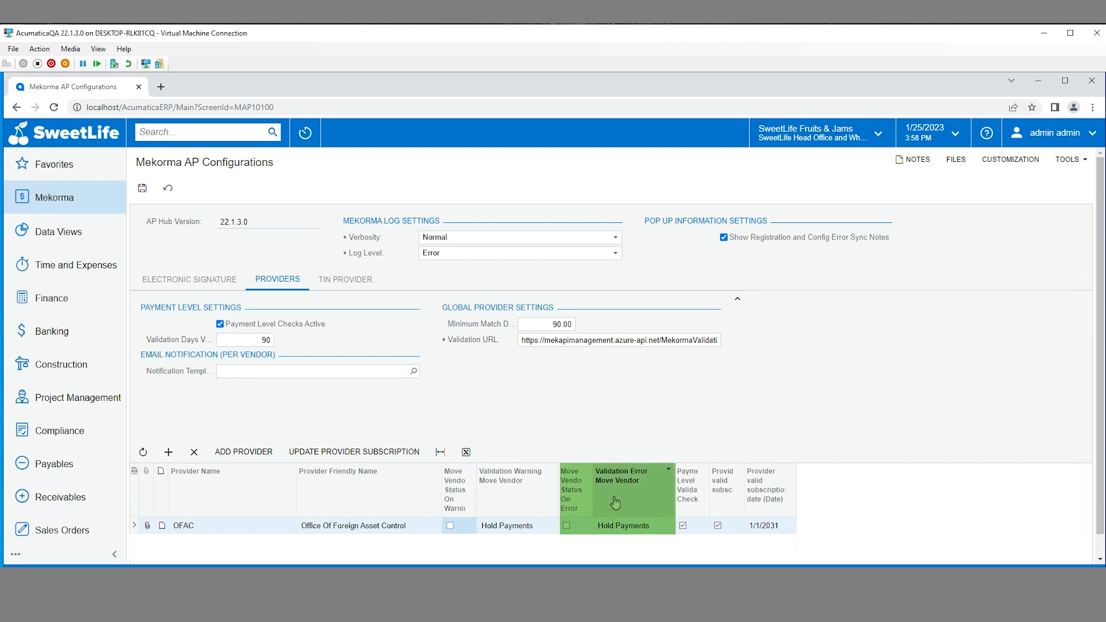
click(567, 526)
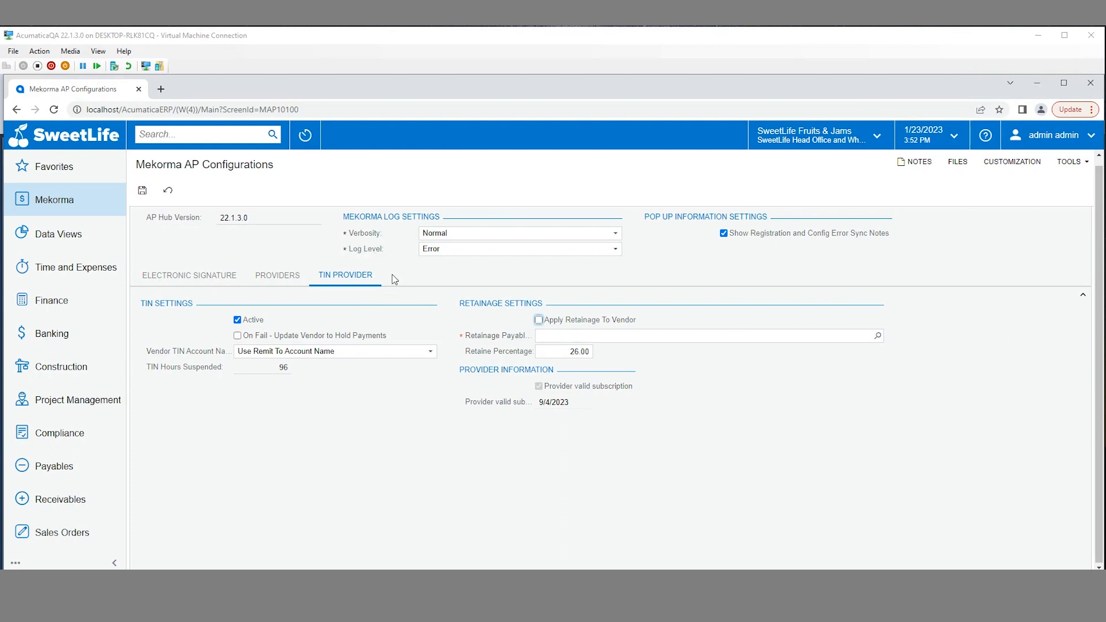
click(237, 338)
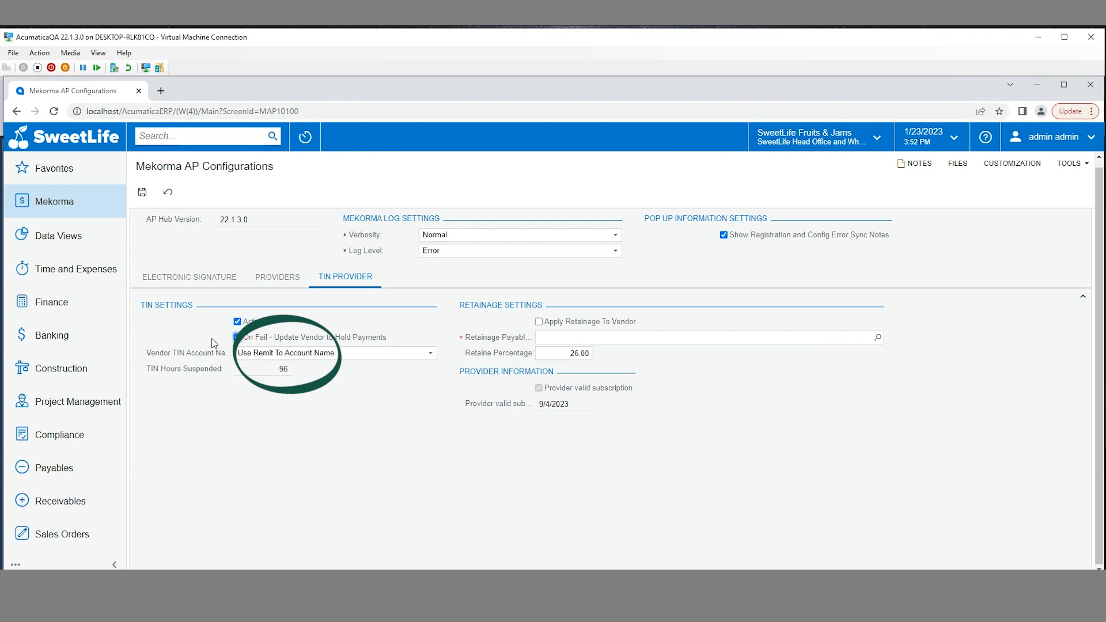
click(430, 355)
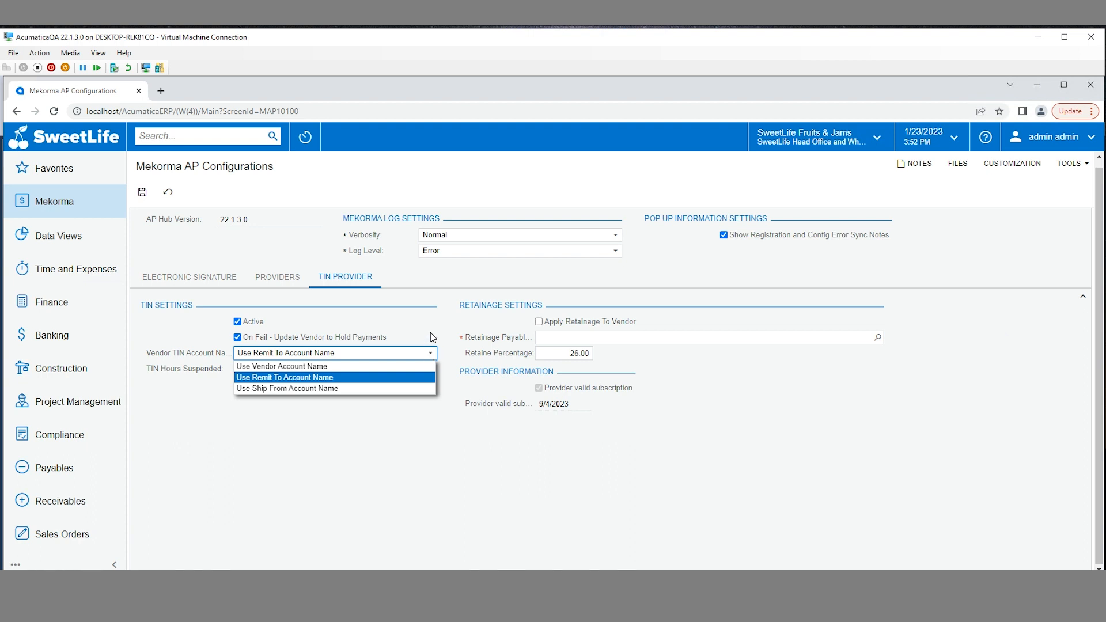
click(434, 338)
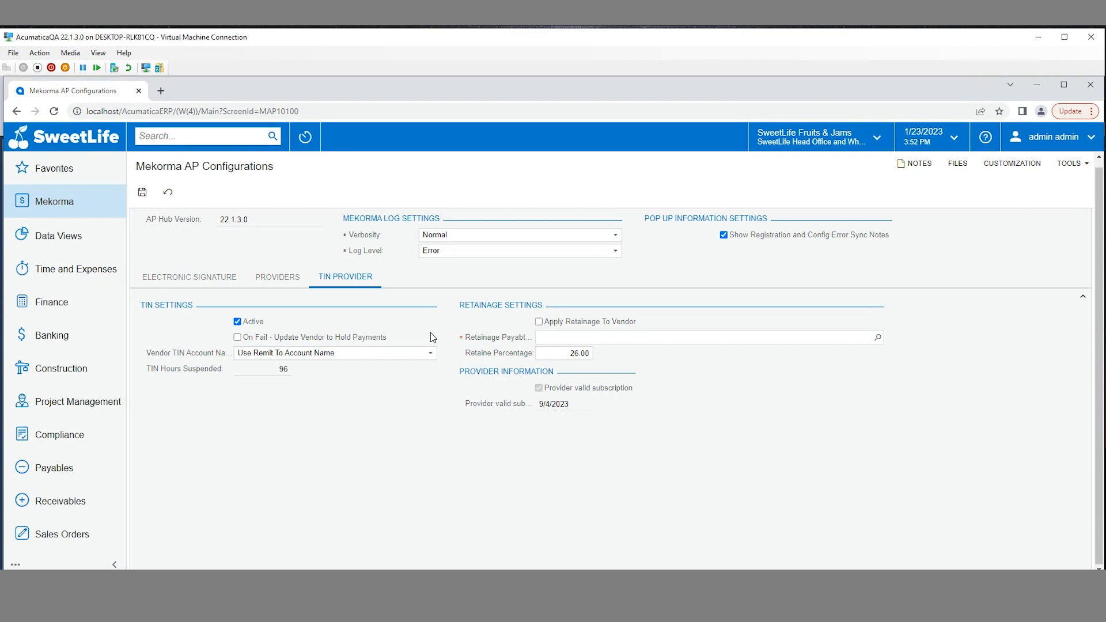
Tick Apply Retainage To Vendor at 26.00 percent, leaving the retainage payable account unset
click(539, 323)
click(586, 352)
drag(586, 353, 589, 353)
click(606, 354)
click(878, 339)
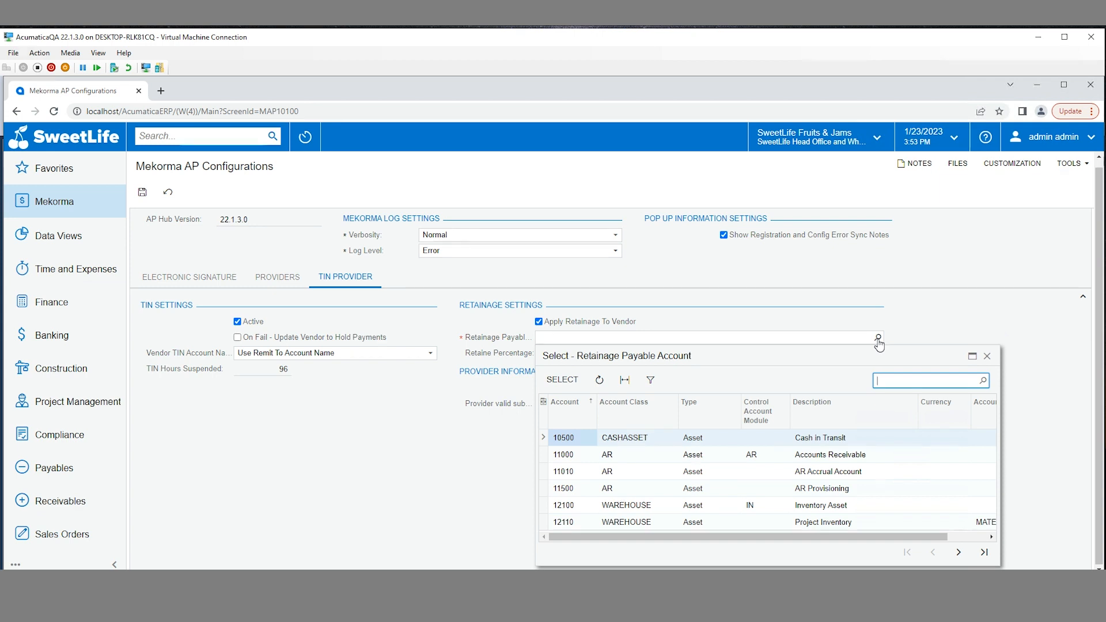
click(878, 341)
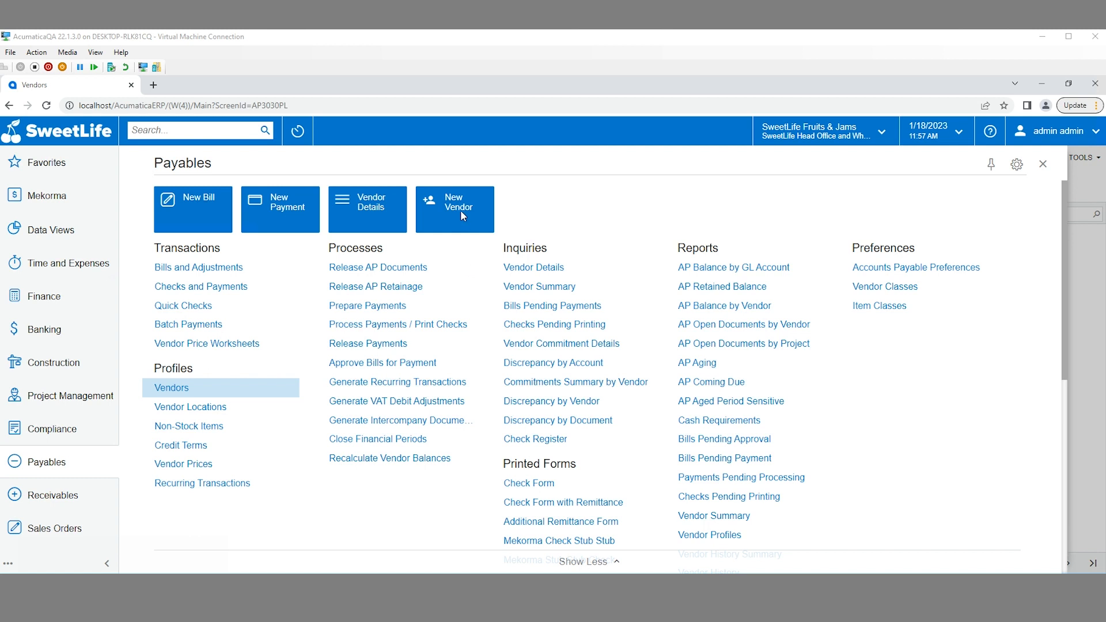
Create a new vendor with Vendor ID 'ABC CO' and status Active
click(461, 212)
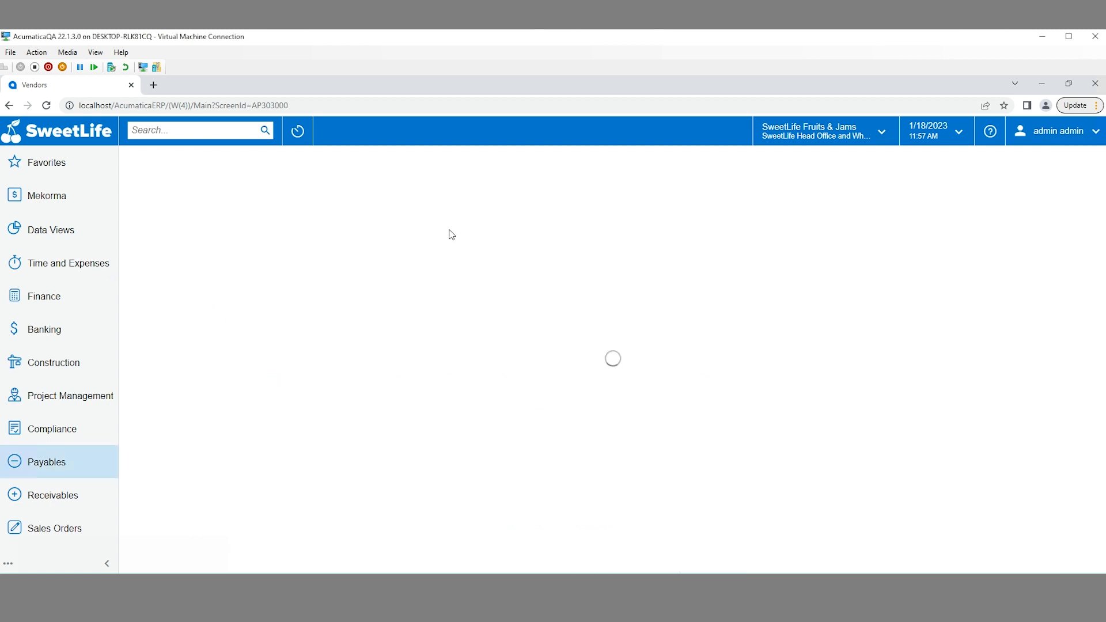
text(ABC CO)
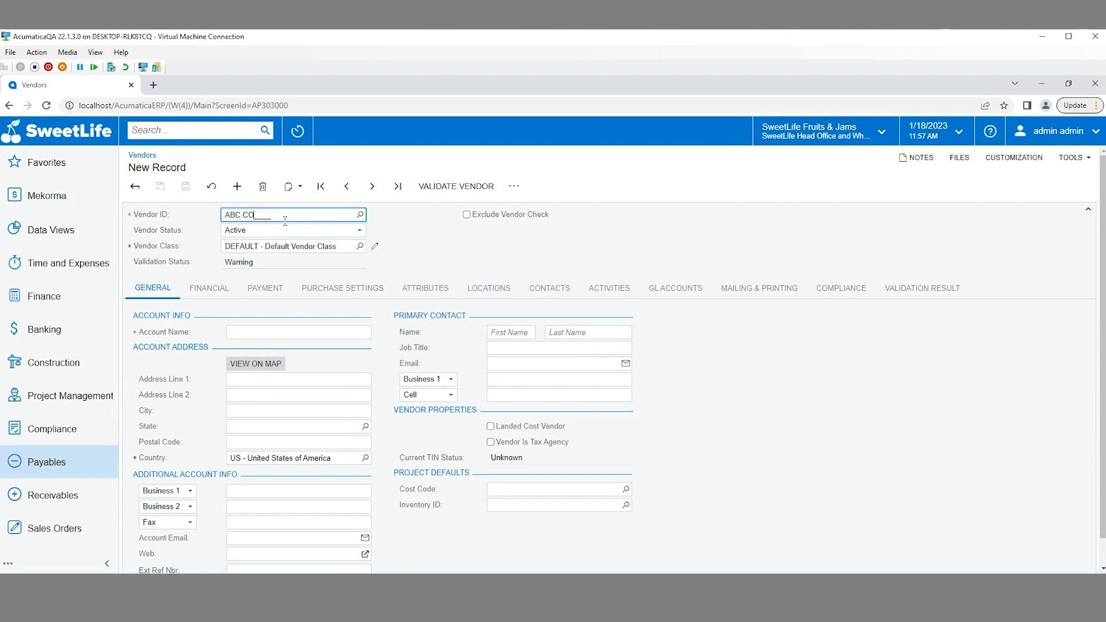
click(283, 231)
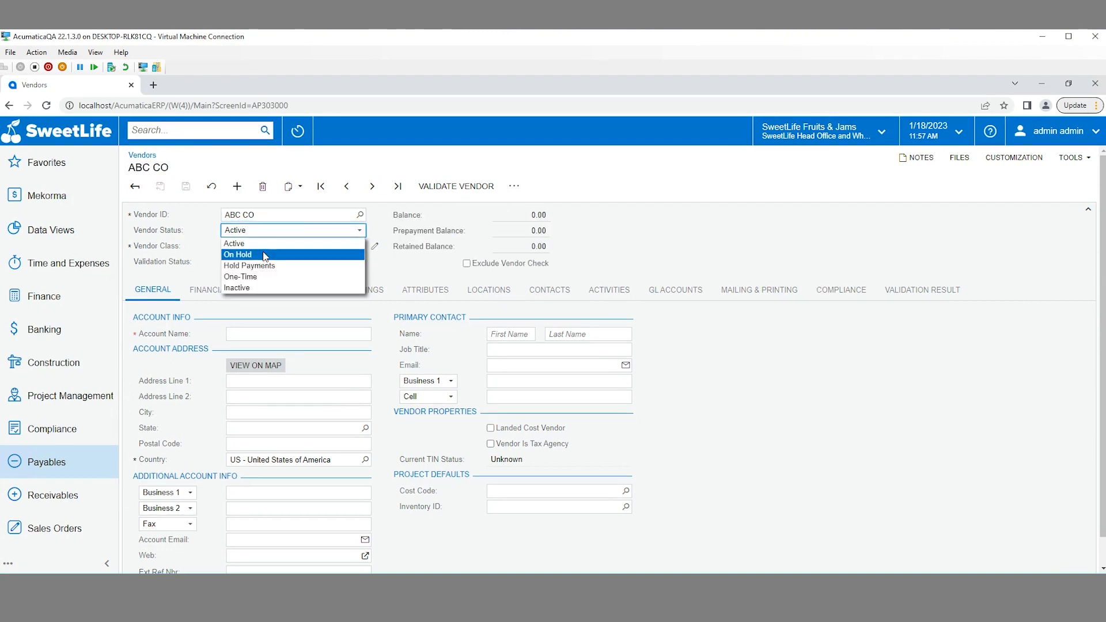
click(264, 242)
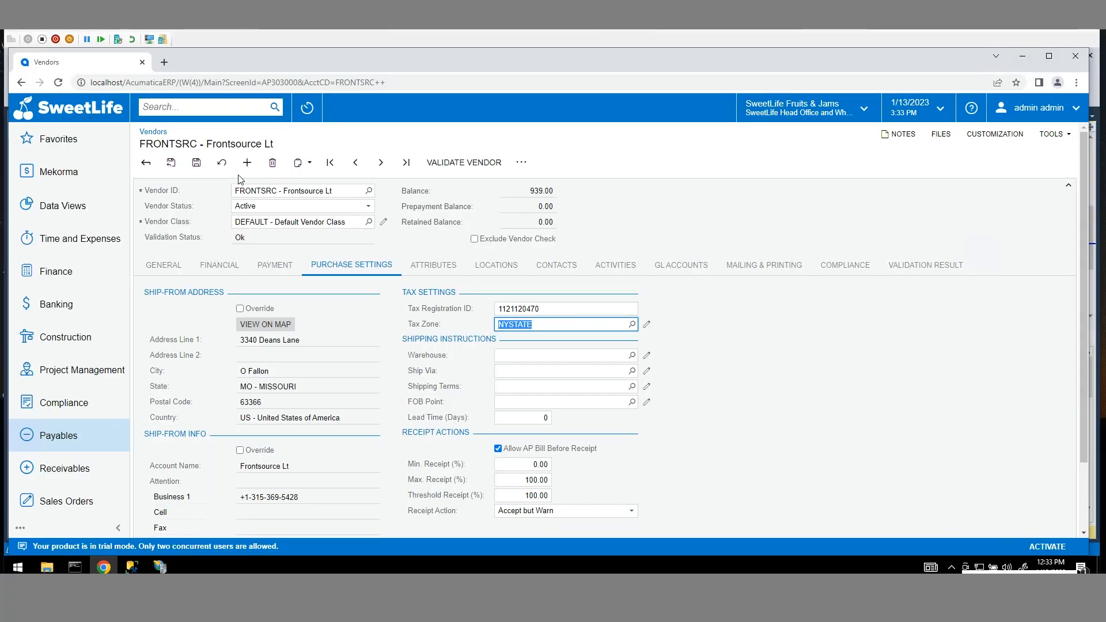
click(196, 162)
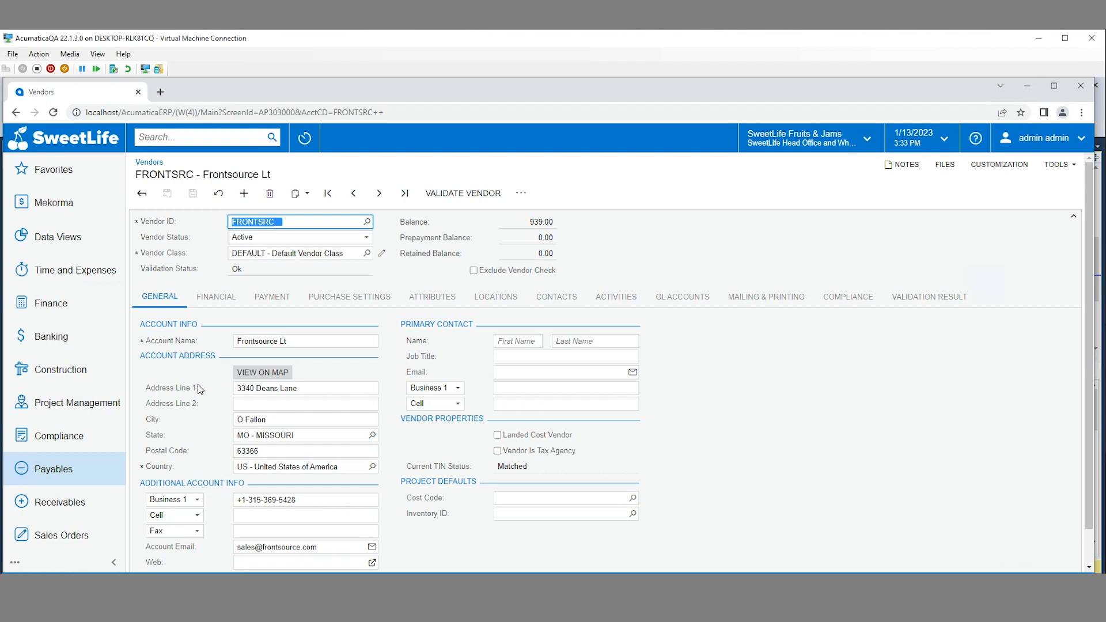
Enter Frontsource Lt's new tax registration ID, save, and review its validation results
click(350, 296)
click(605, 341)
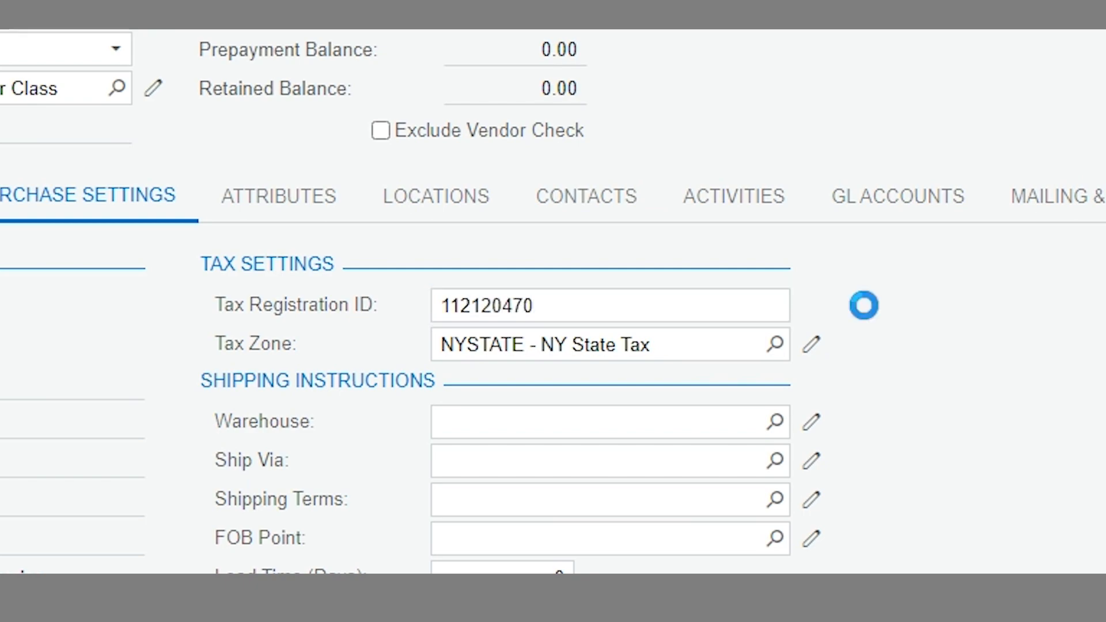
key(Tab)
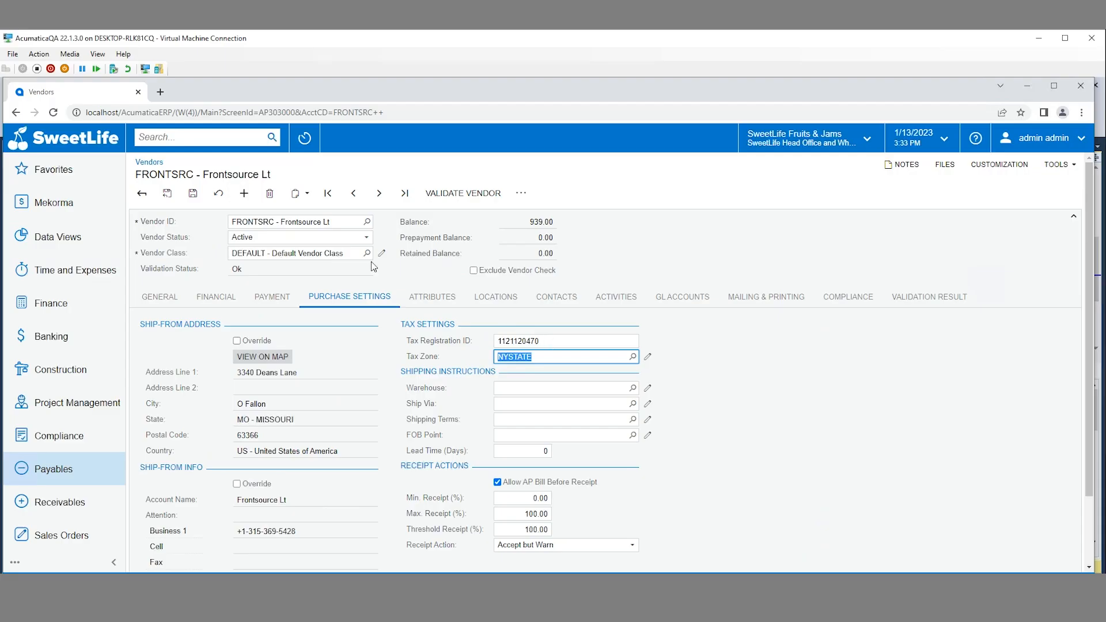
click(193, 193)
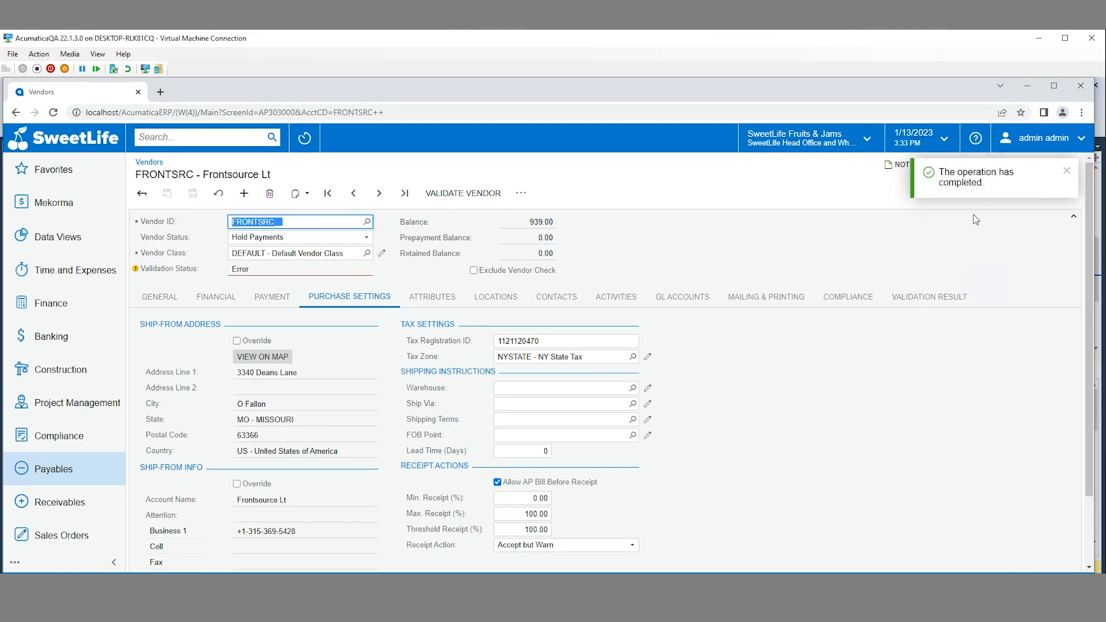
click(1066, 171)
click(936, 298)
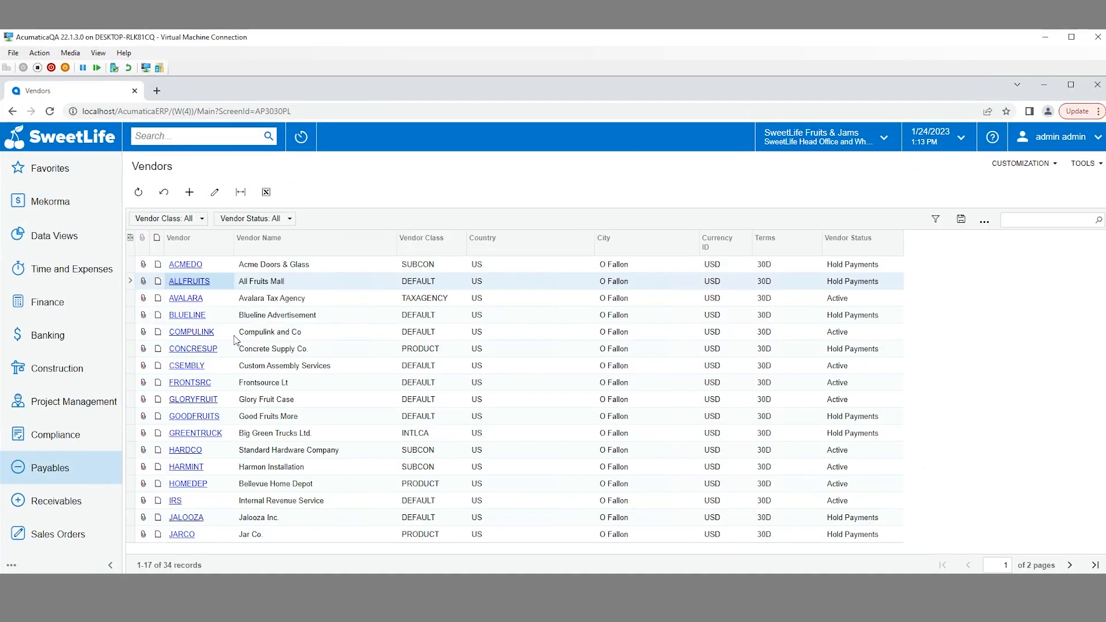
Review ALLFRUITS' OFAC and TIN validation results, then run Validate Vendor
click(190, 282)
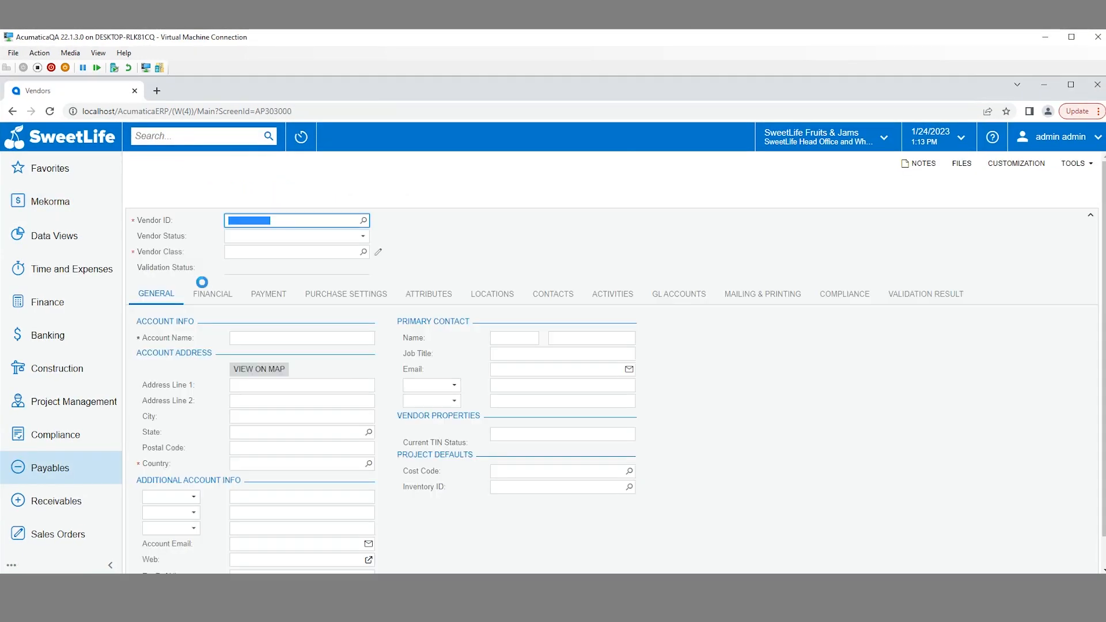
click(910, 299)
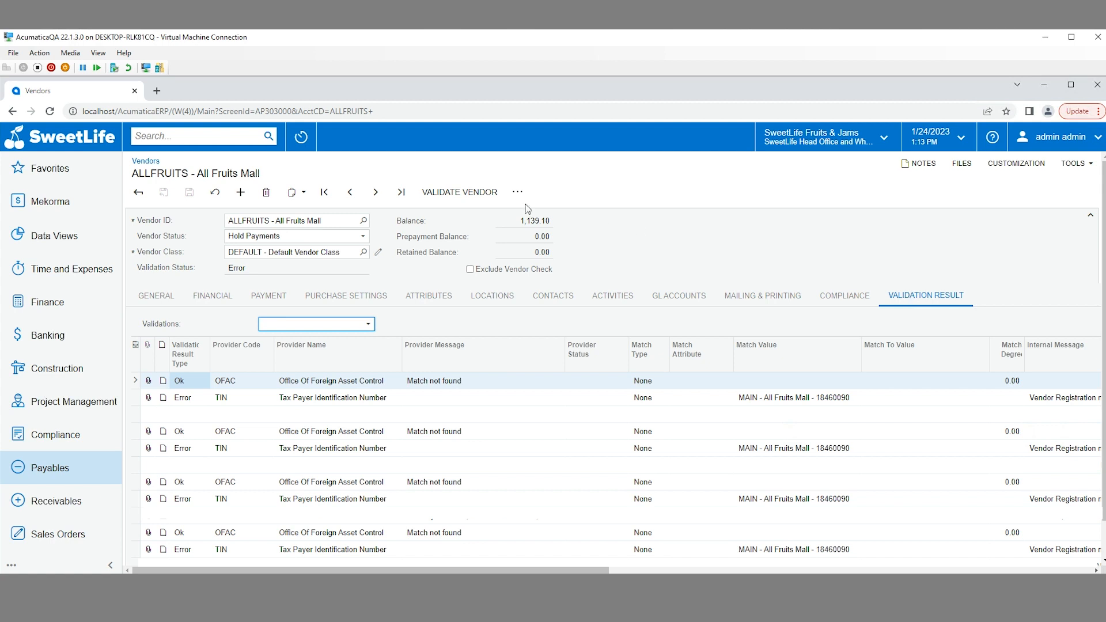
click(460, 194)
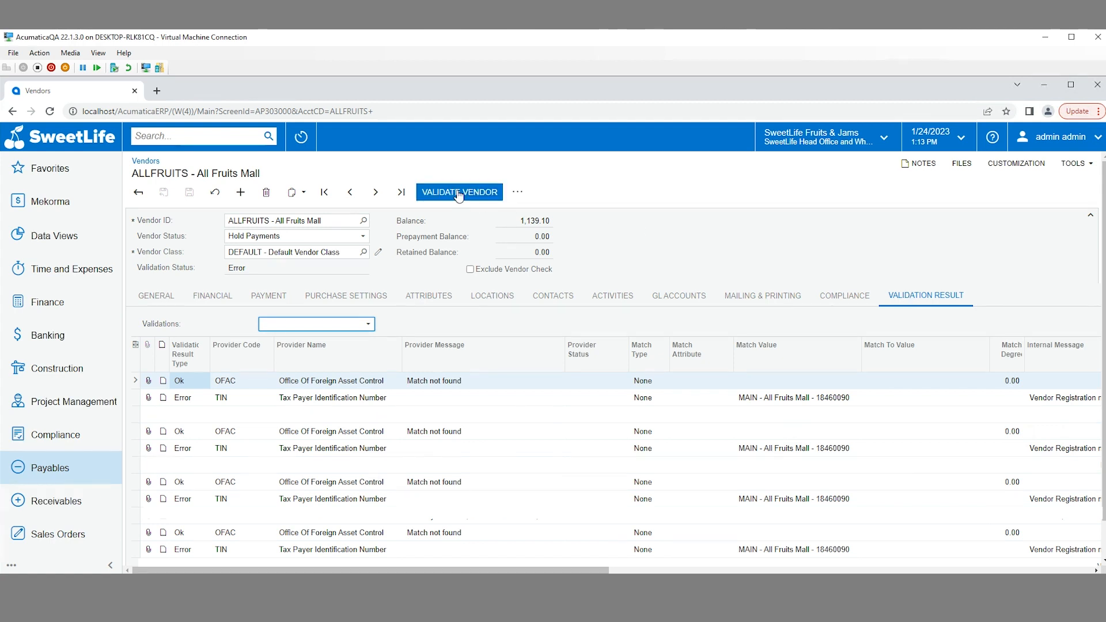
click(459, 194)
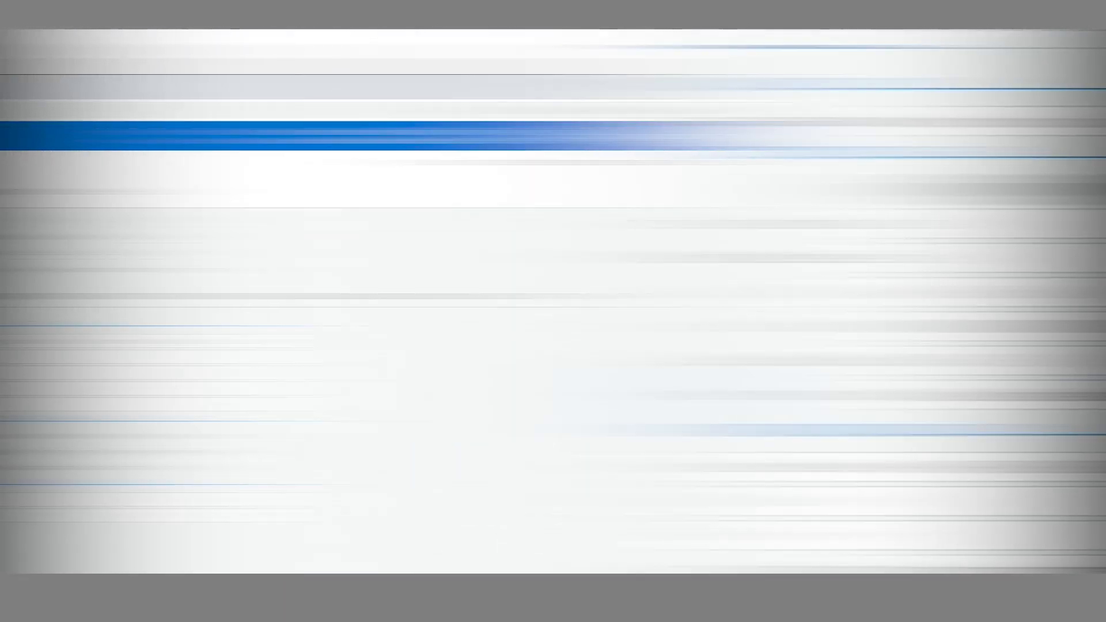
Change Frontsource Lt's Address Line 1 to '1 A St' and save
click(276, 255)
text(1 A St)
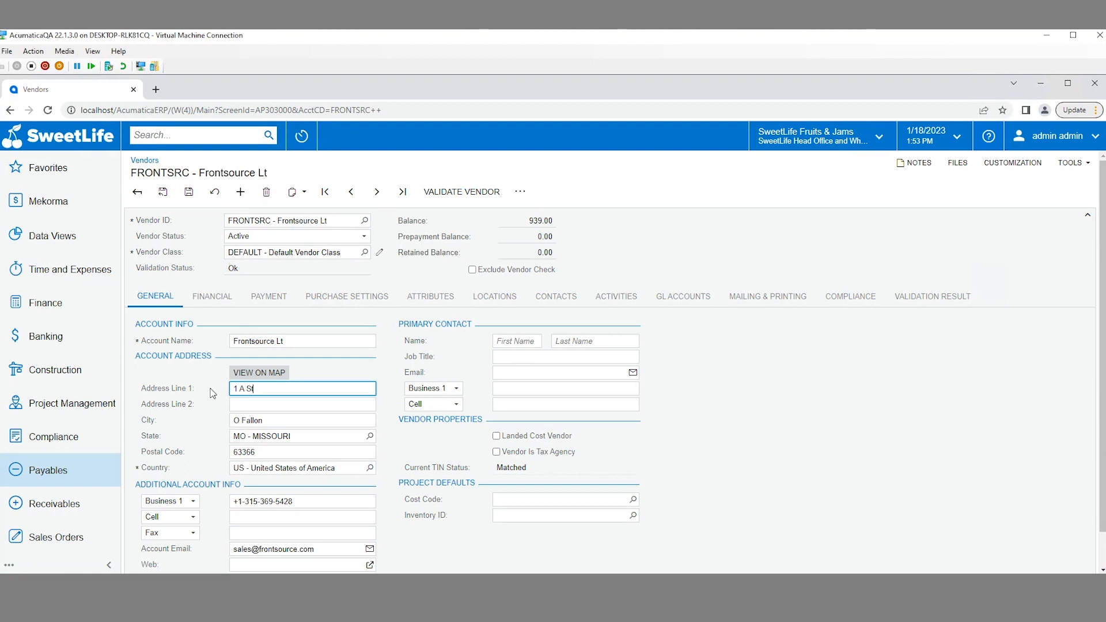
click(188, 192)
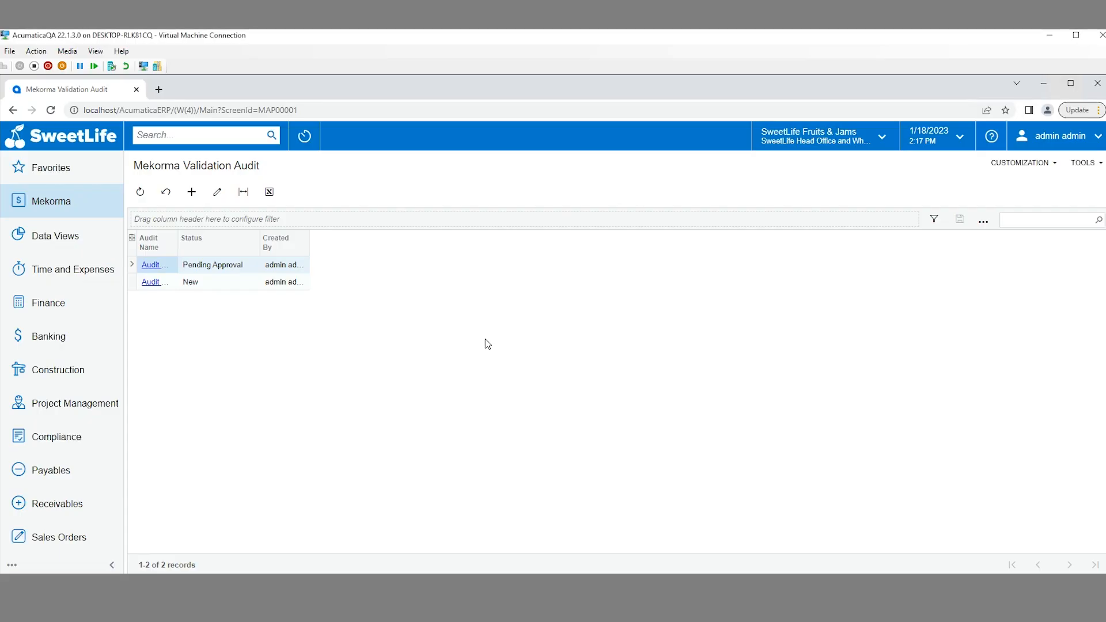
Open the New audit report 'Audit Report 2023-01-18 : 11:17:39' and select the BLUELINE row
click(151, 282)
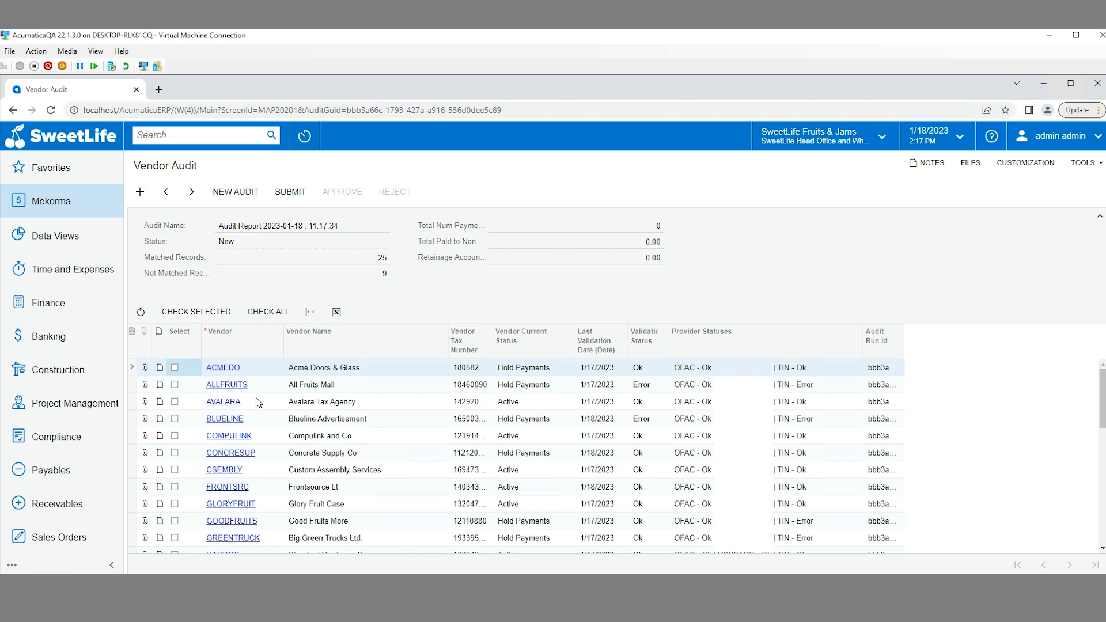
click(250, 421)
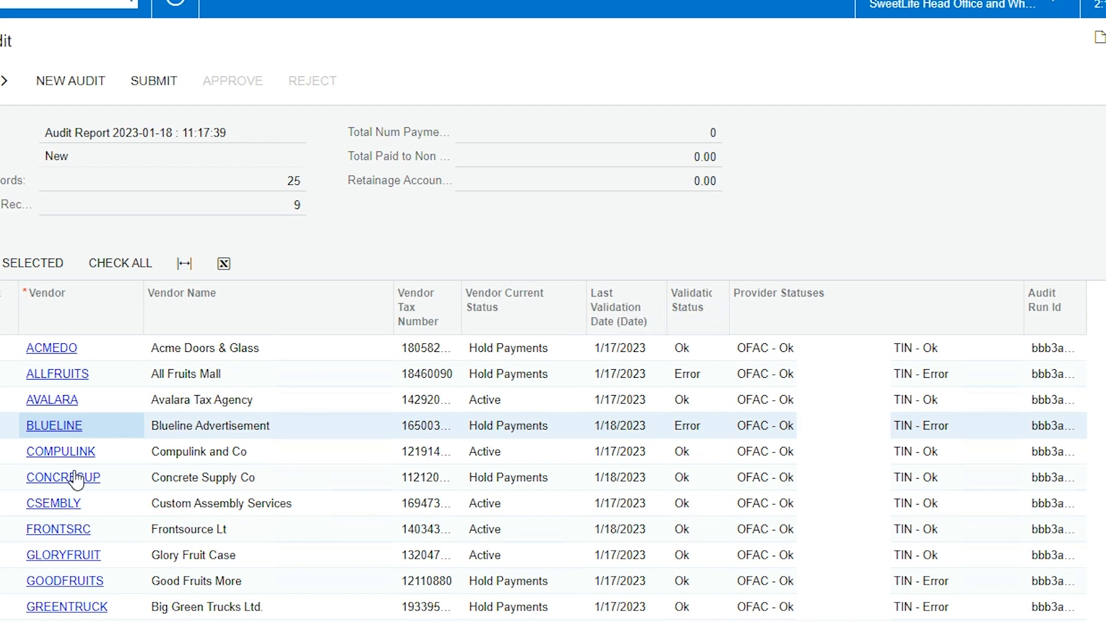
Select ALLFRUITS, BLUELINE and COMPULINK in the vendor audit and run Check Selected
click(176, 389)
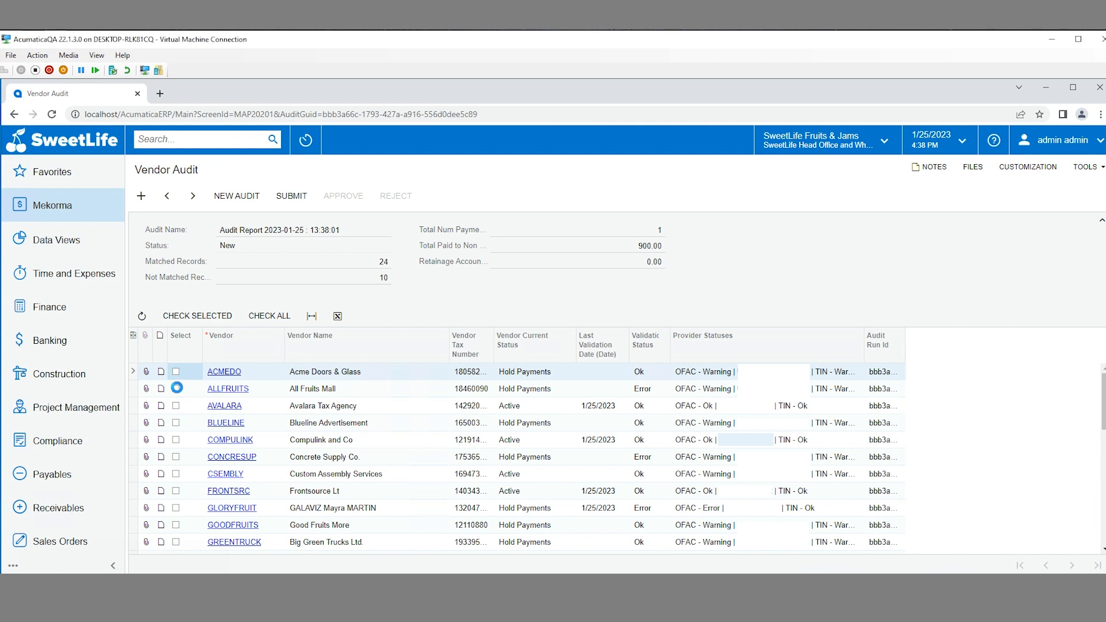
click(175, 423)
click(175, 440)
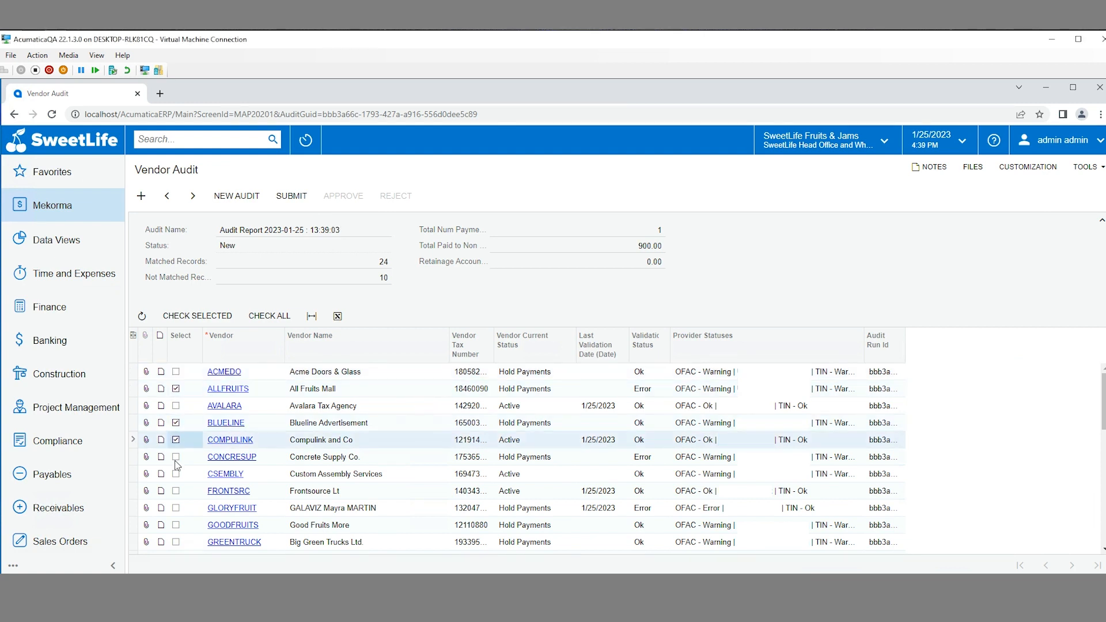
click(200, 317)
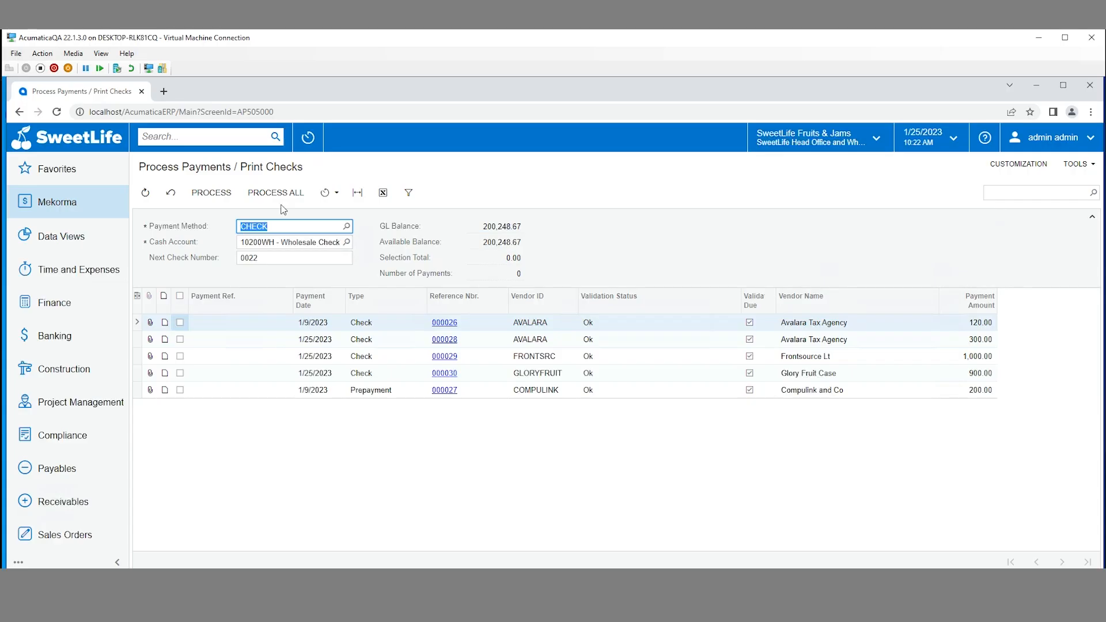
Process all five CHECK-method payments on Process Payments / Print Checks
click(280, 193)
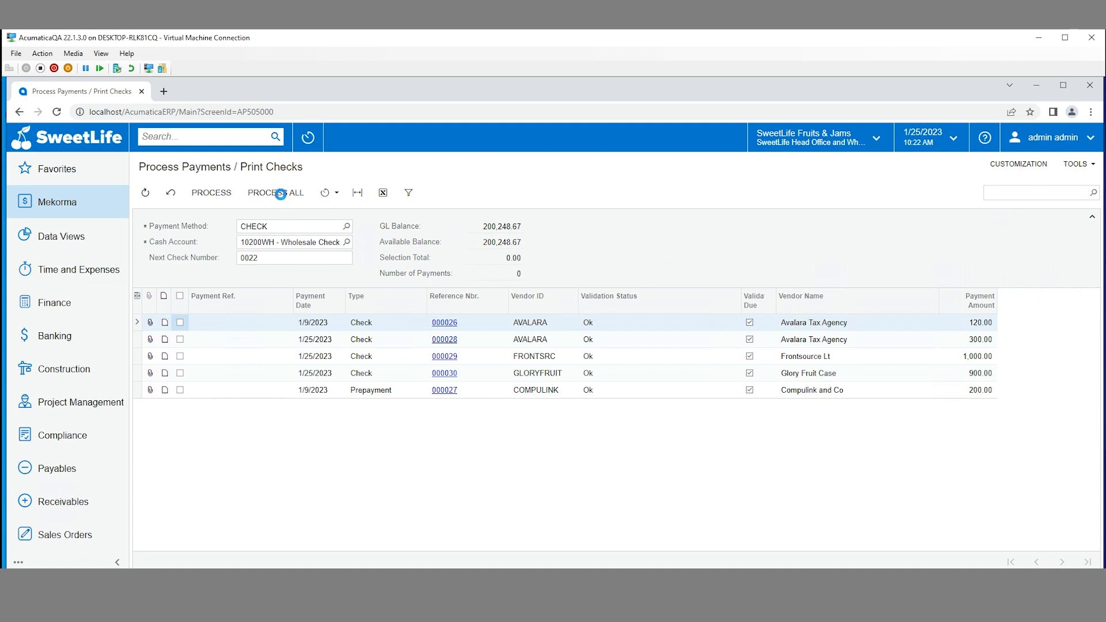